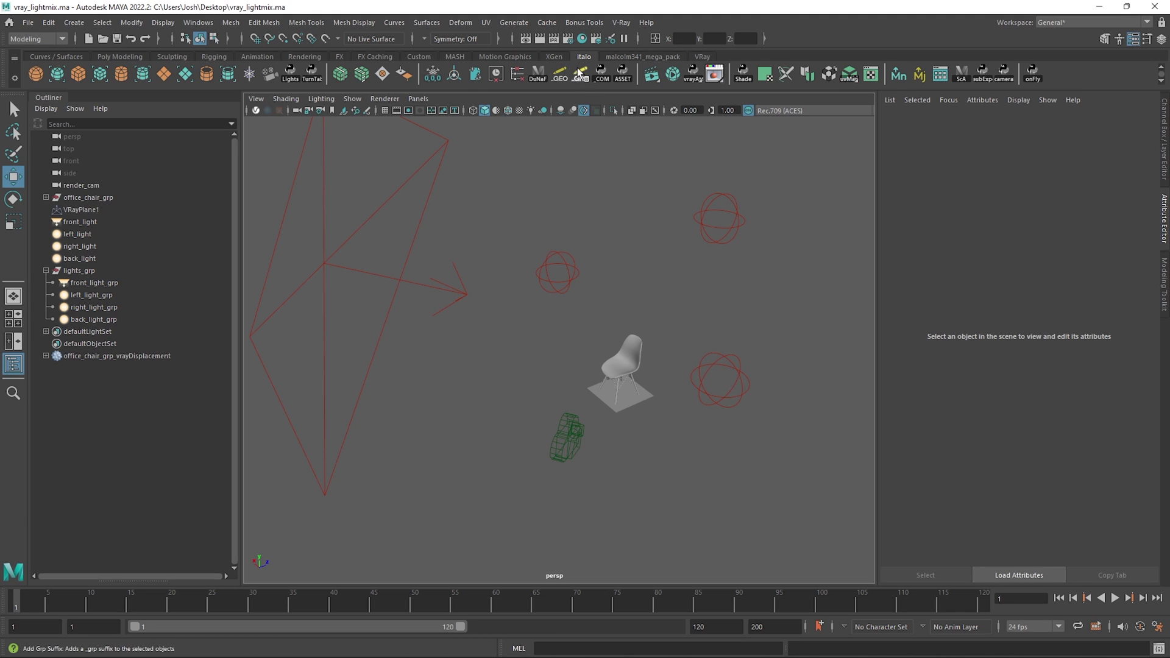
Step: Add a Light Mix render element from the Render Elements list in Render Settings
left_click(568, 40)
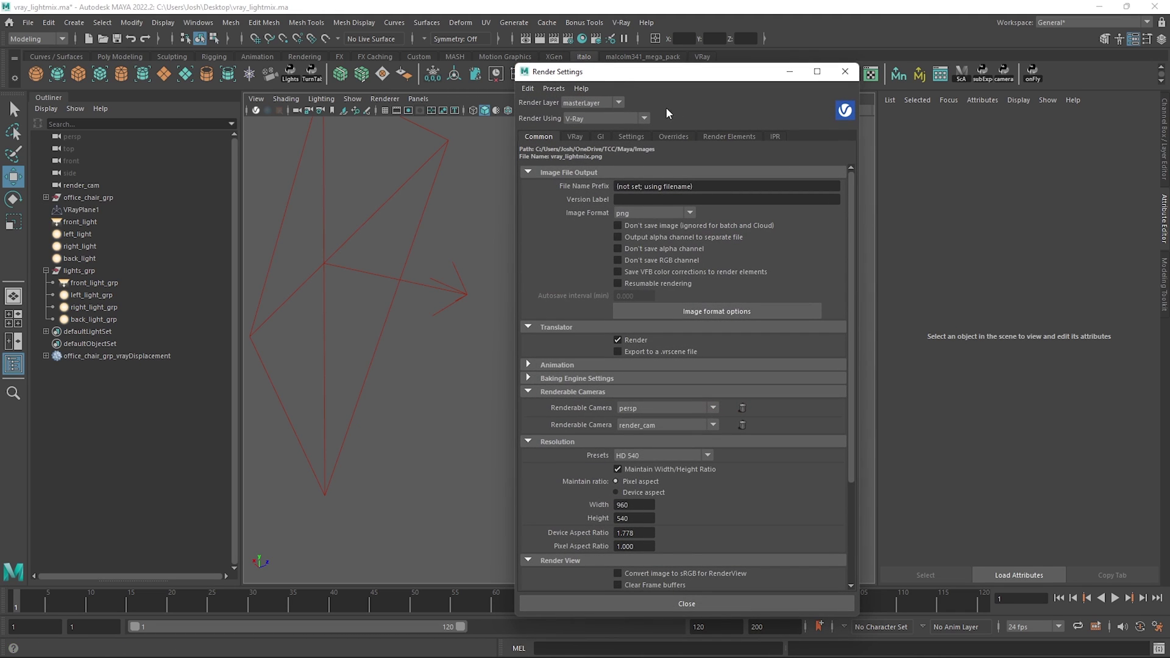
left_click(719, 137)
left_click(550, 298)
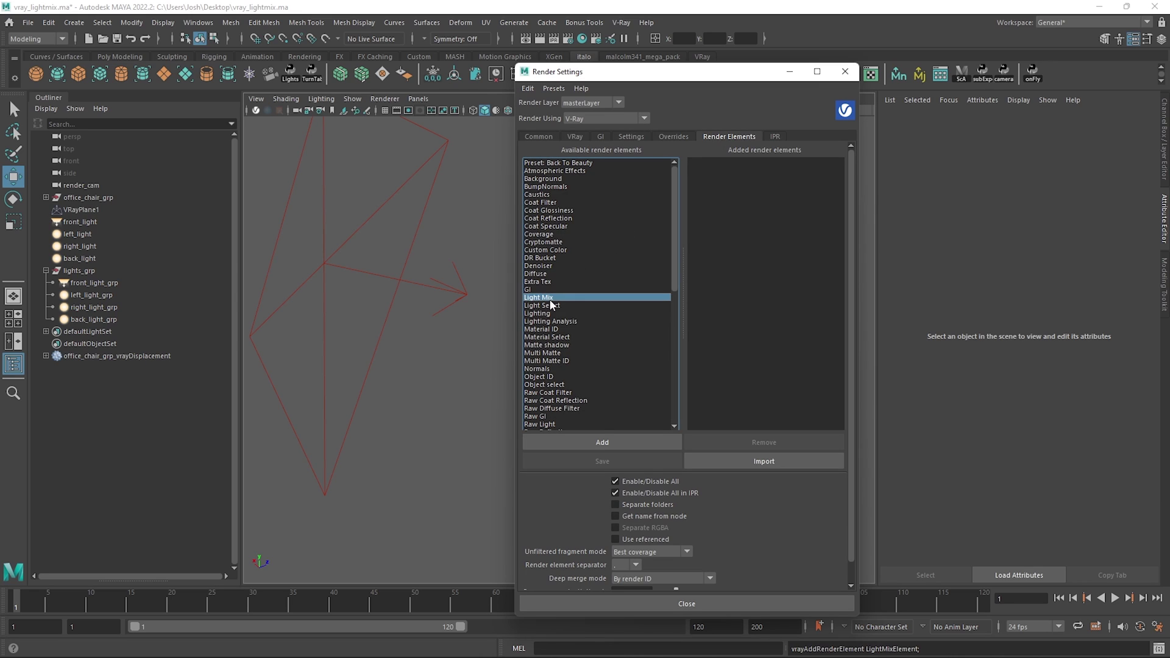
left_click(602, 443)
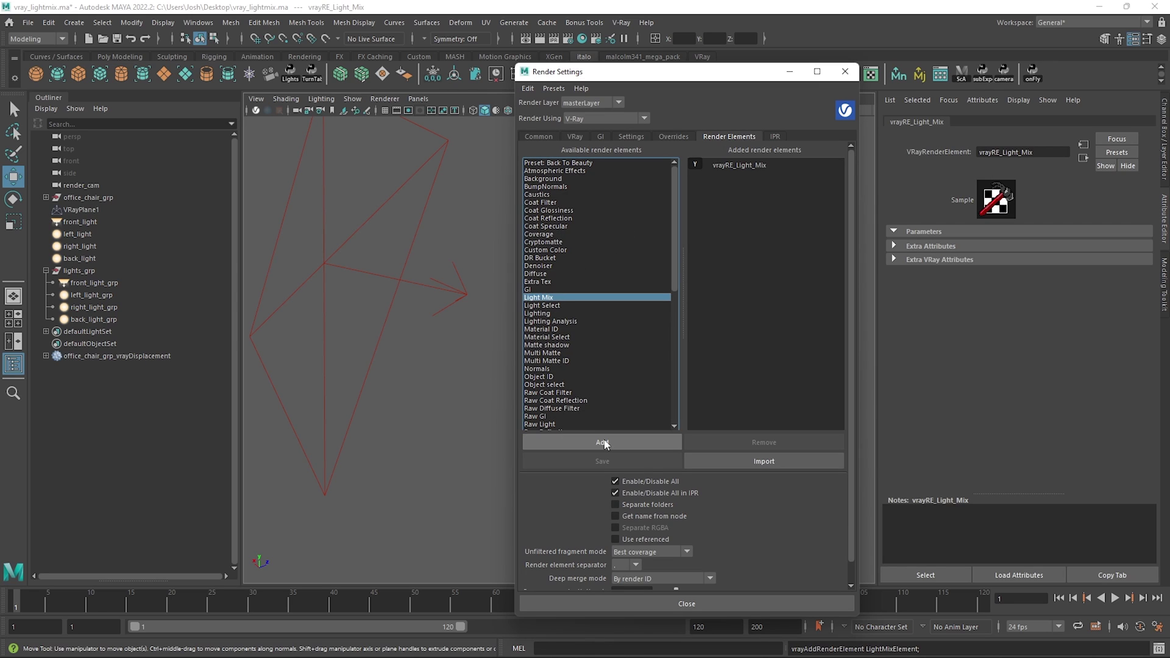
Step: Set the vrayRE_Light_Mix element's Group by option to Grouped lights and close Render Settings
left_click(904, 259)
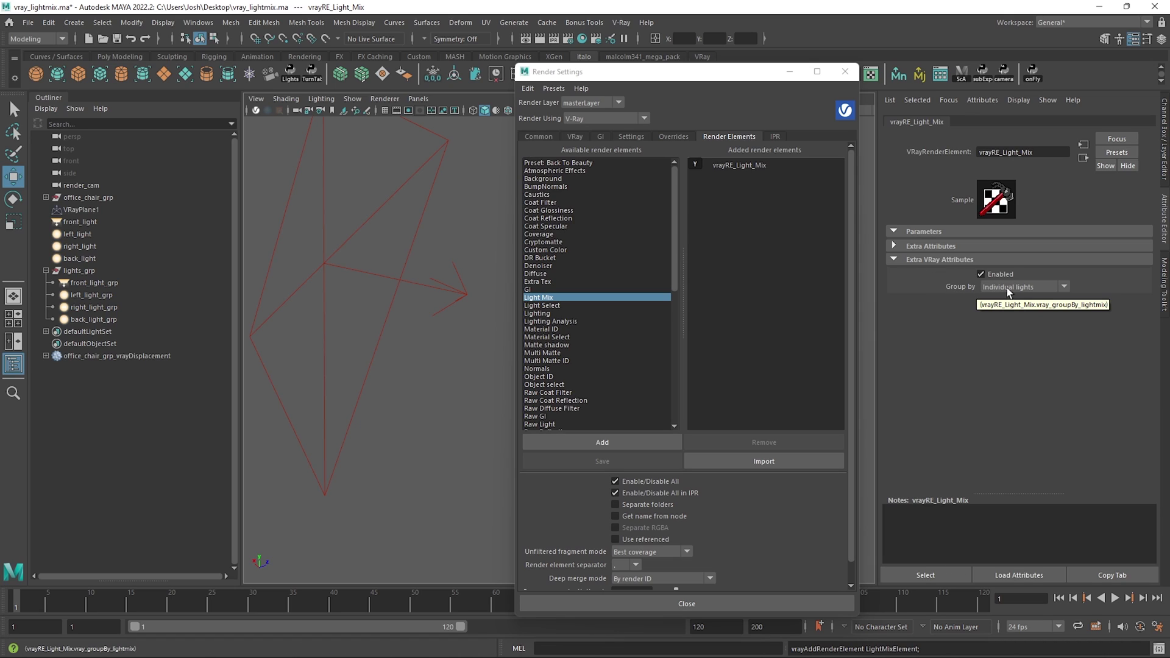
left_click(1036, 287)
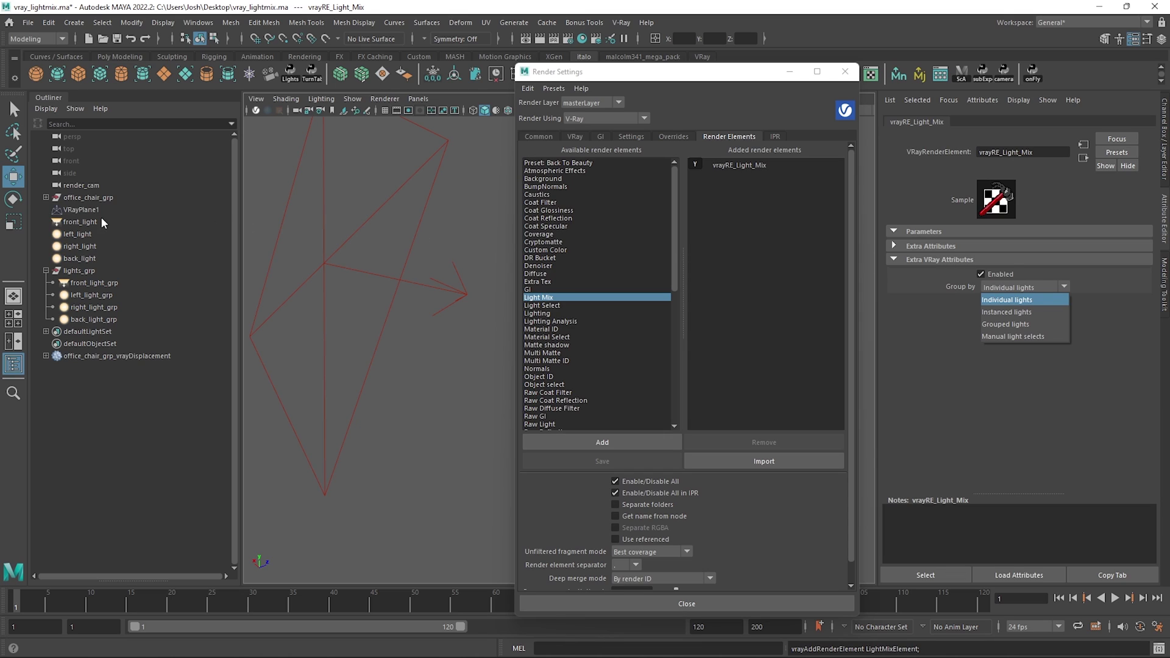
left_click(88, 268)
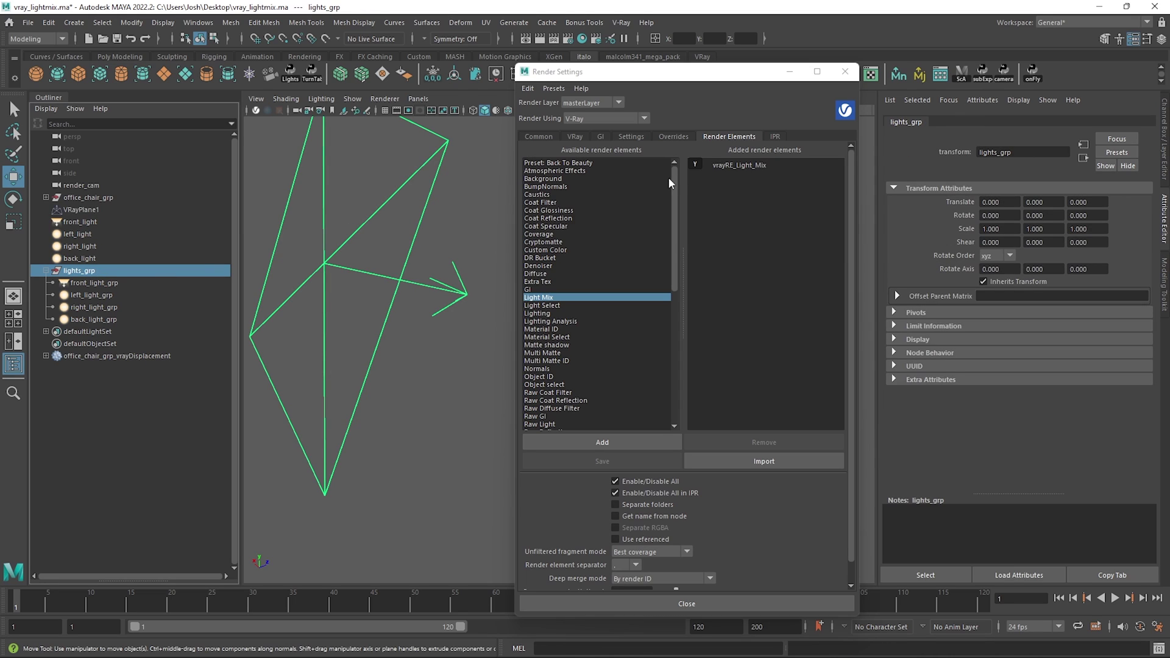
left_click(725, 165)
left_click(1003, 287)
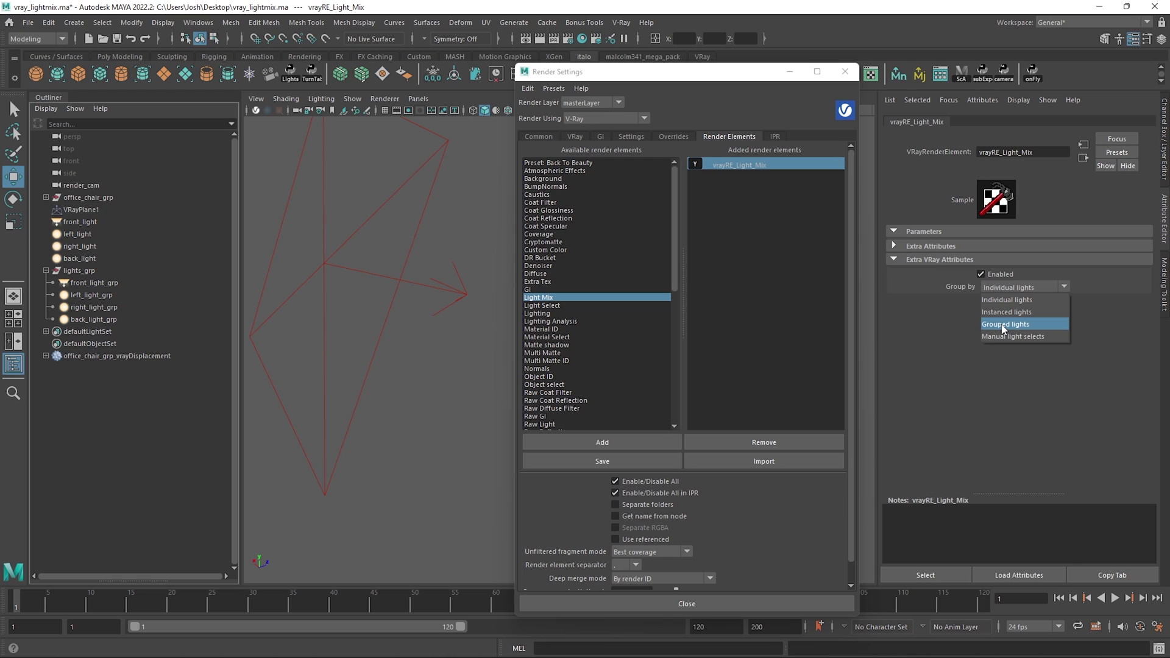
left_click(1003, 325)
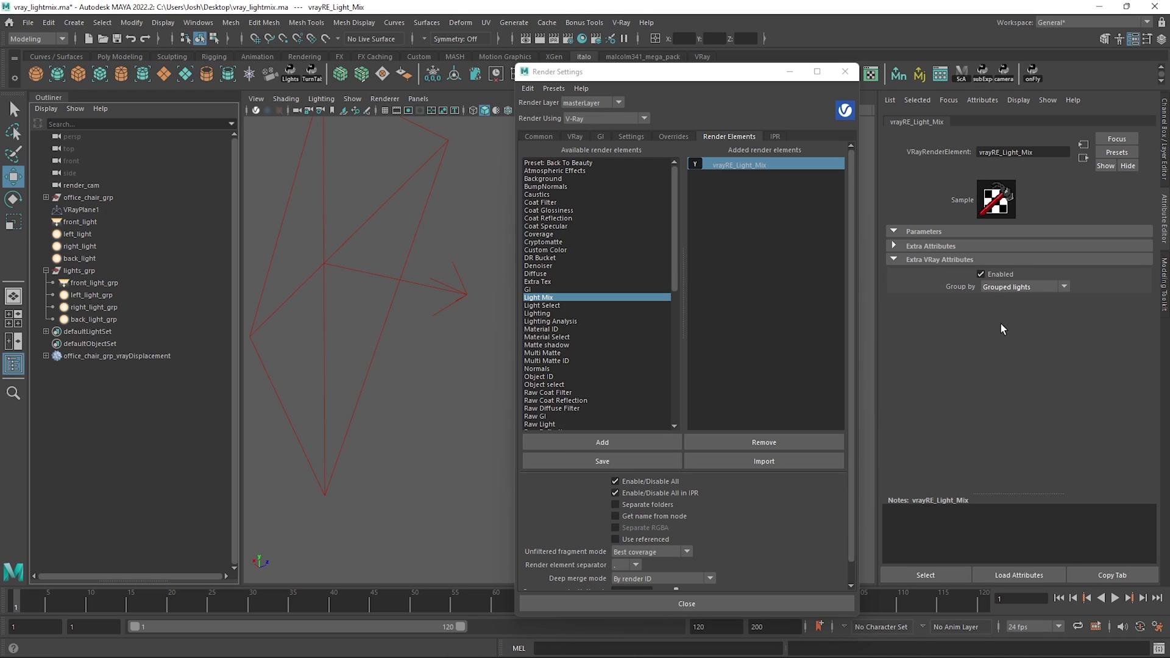
left_click(791, 598)
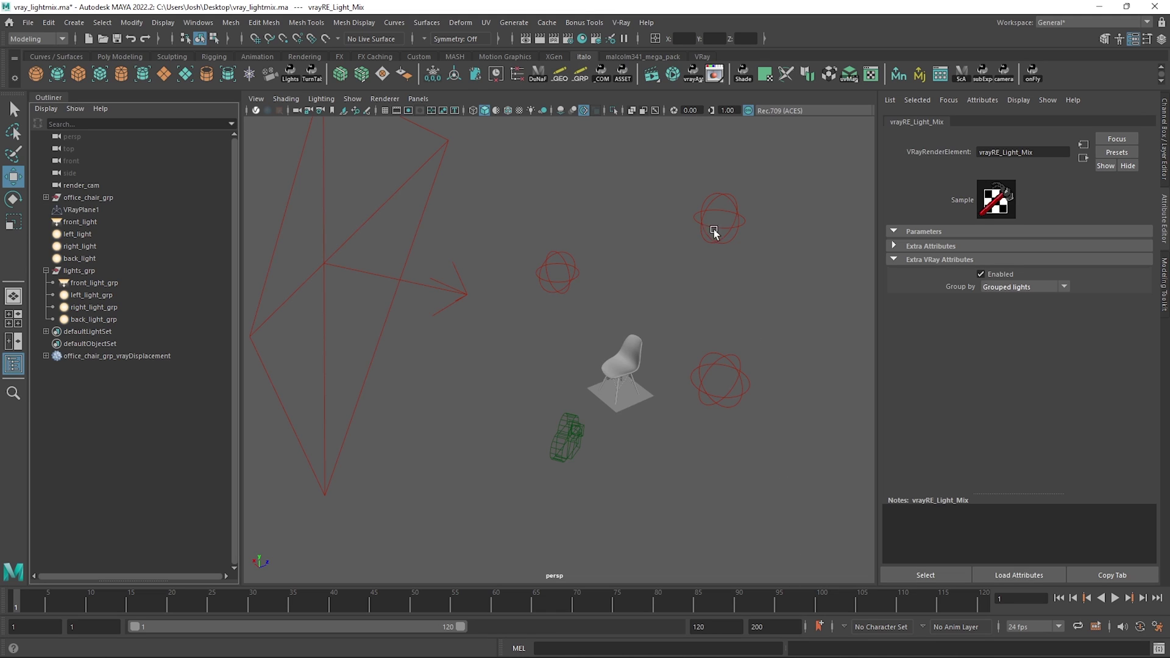
Step: Show the V-Ray Frame Buffer's Source: LightMix layer, enlarge its rows, and uncheck front_light
left_click(624, 24)
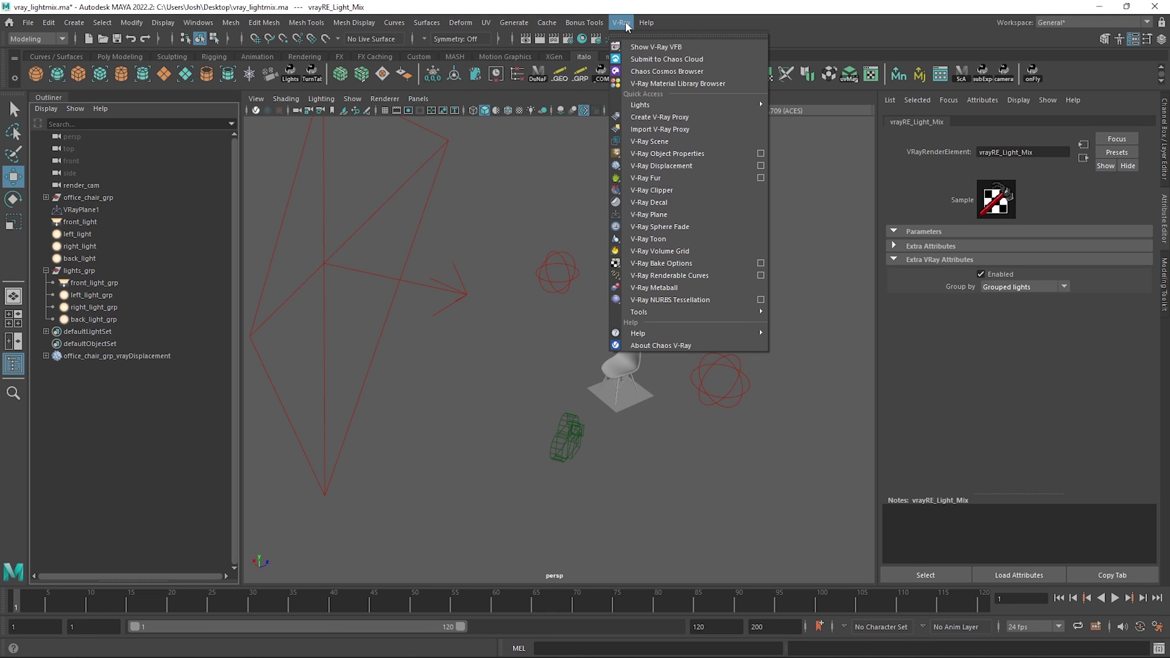
left_click(646, 46)
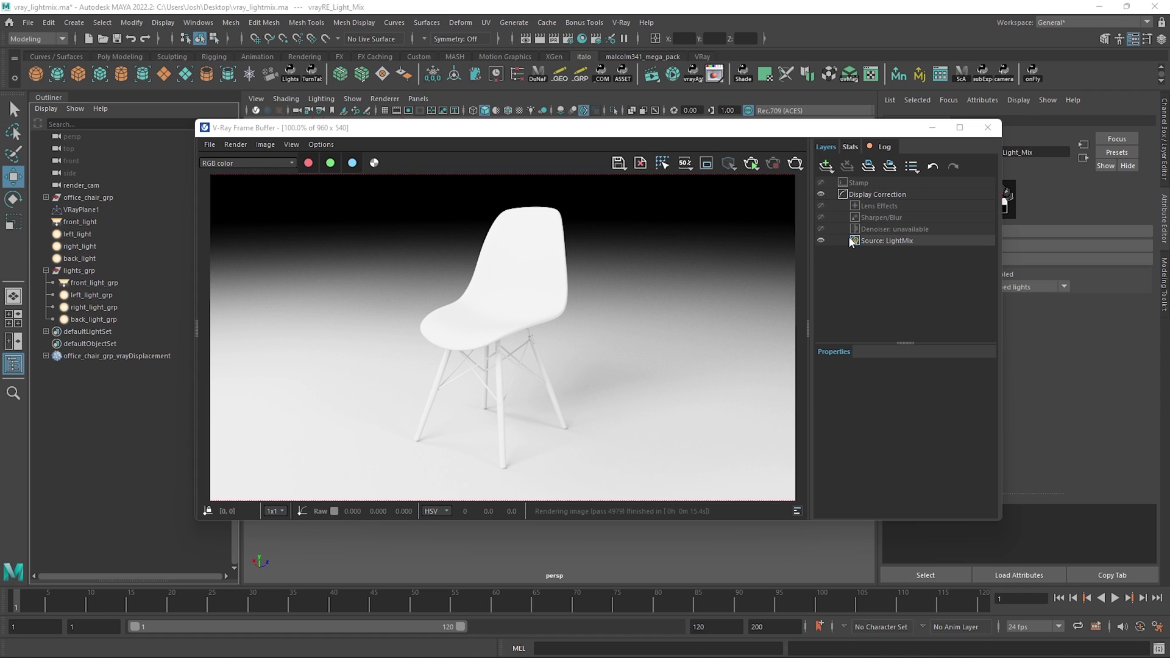
left_click(909, 241)
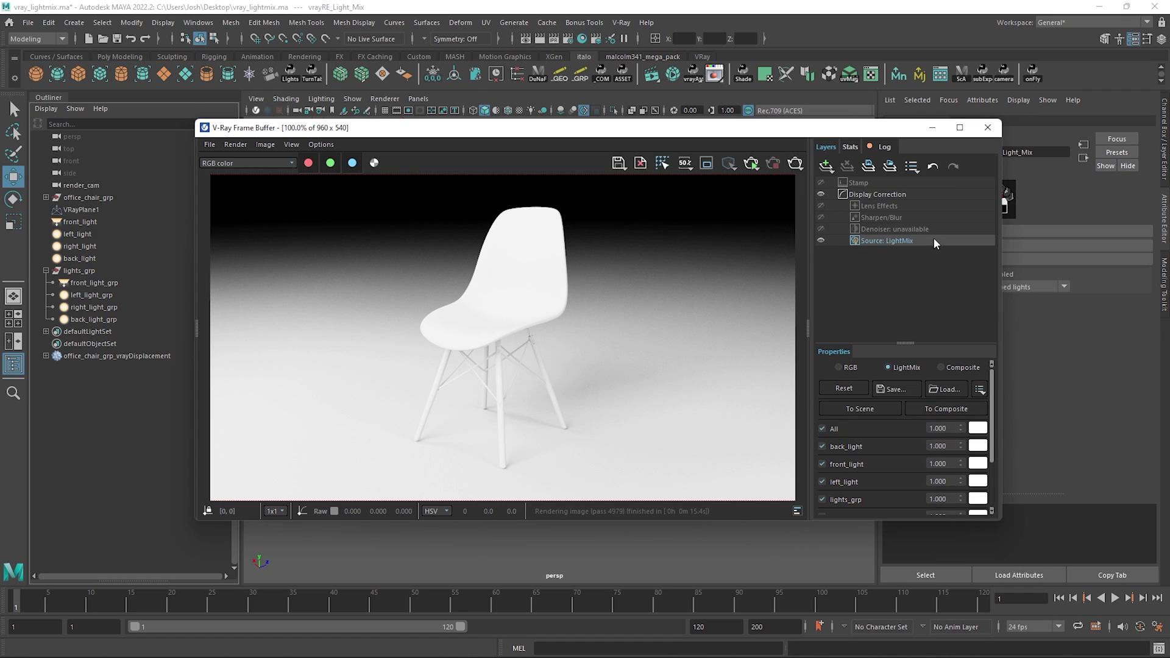
left_click_drag(905, 342, 909, 245)
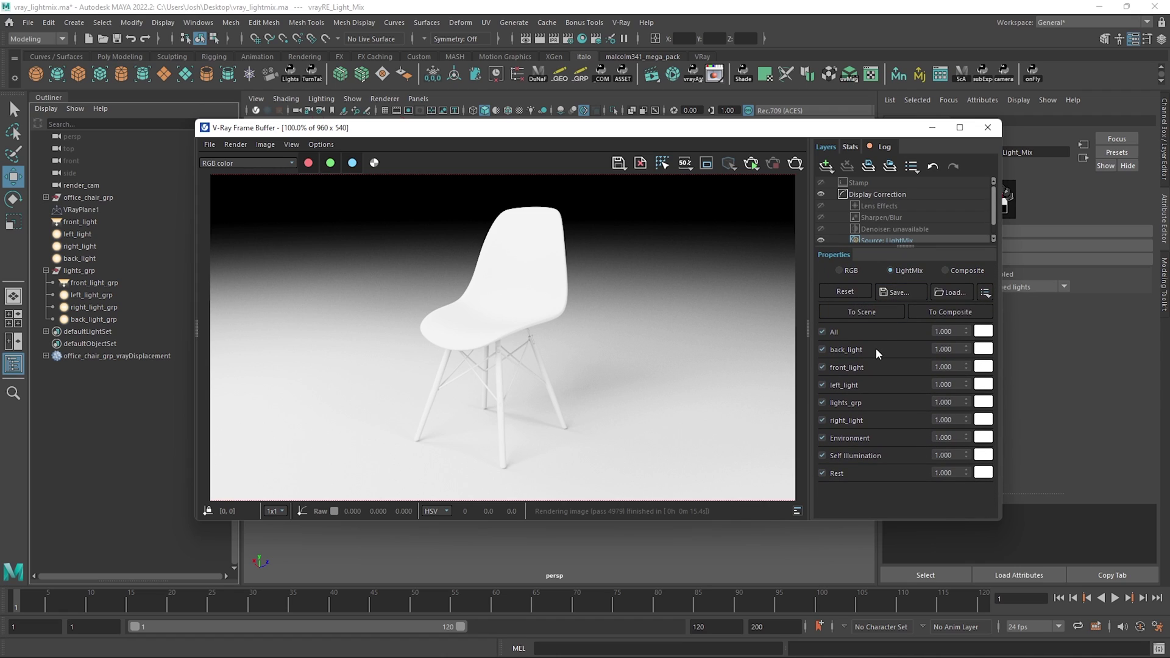
left_click(865, 364)
left_click(855, 351)
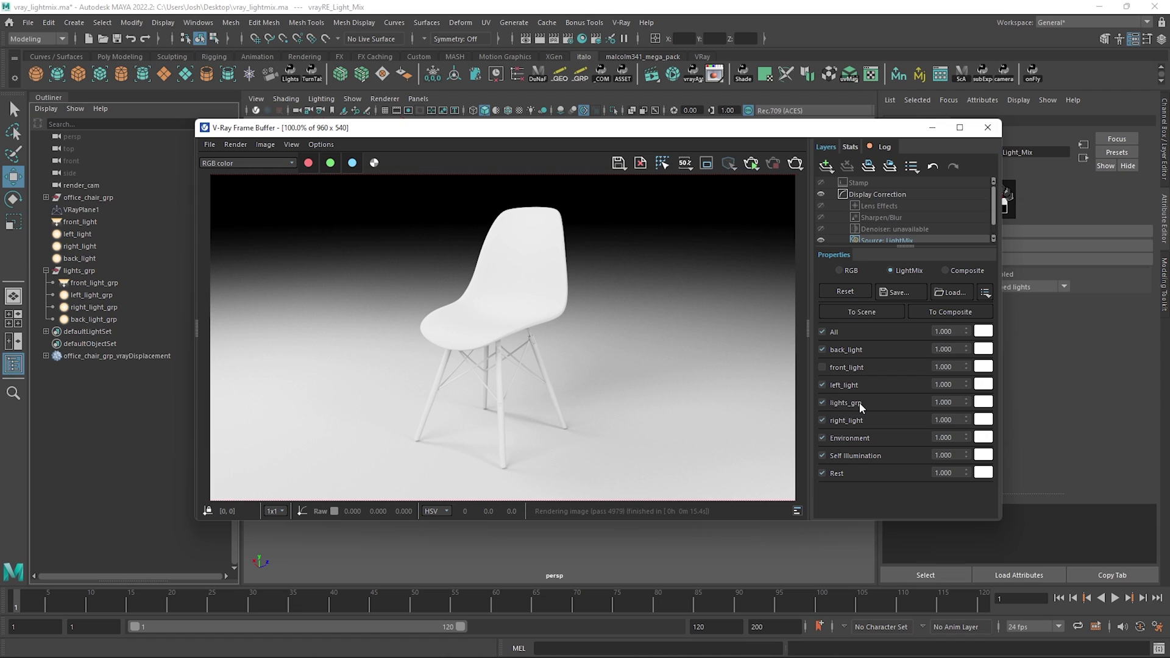
Step: Turn all LightMix lights off, then test front_light and left_light, and leave lights_grp on alone
left_click(821, 331)
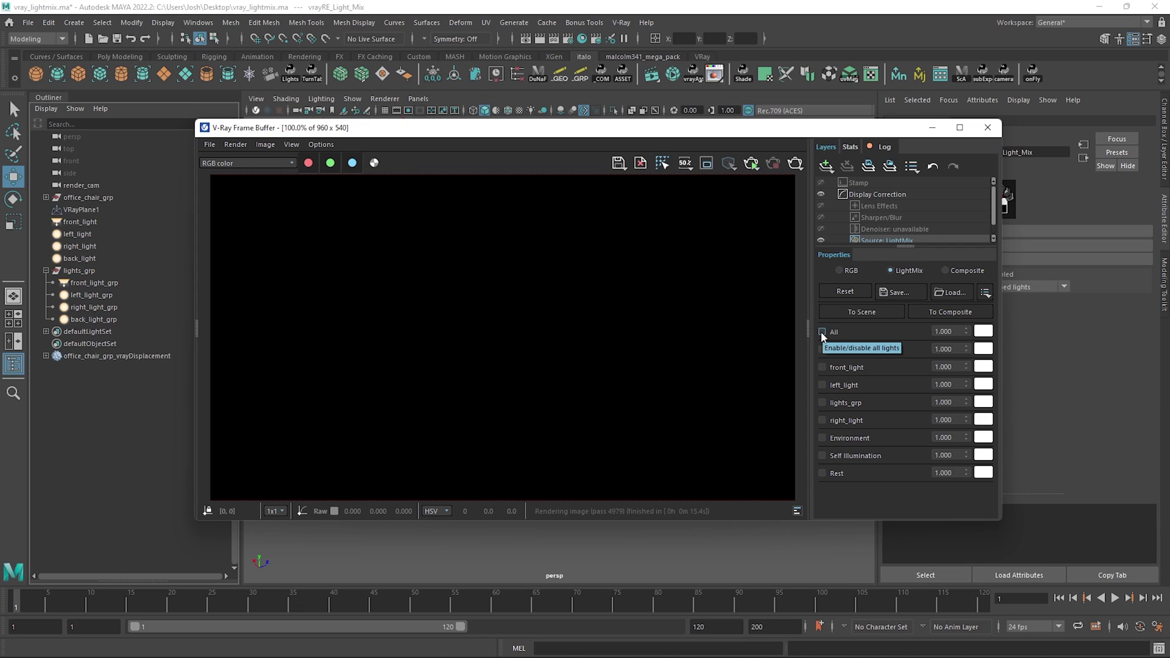
left_click(821, 366)
left_click(821, 384)
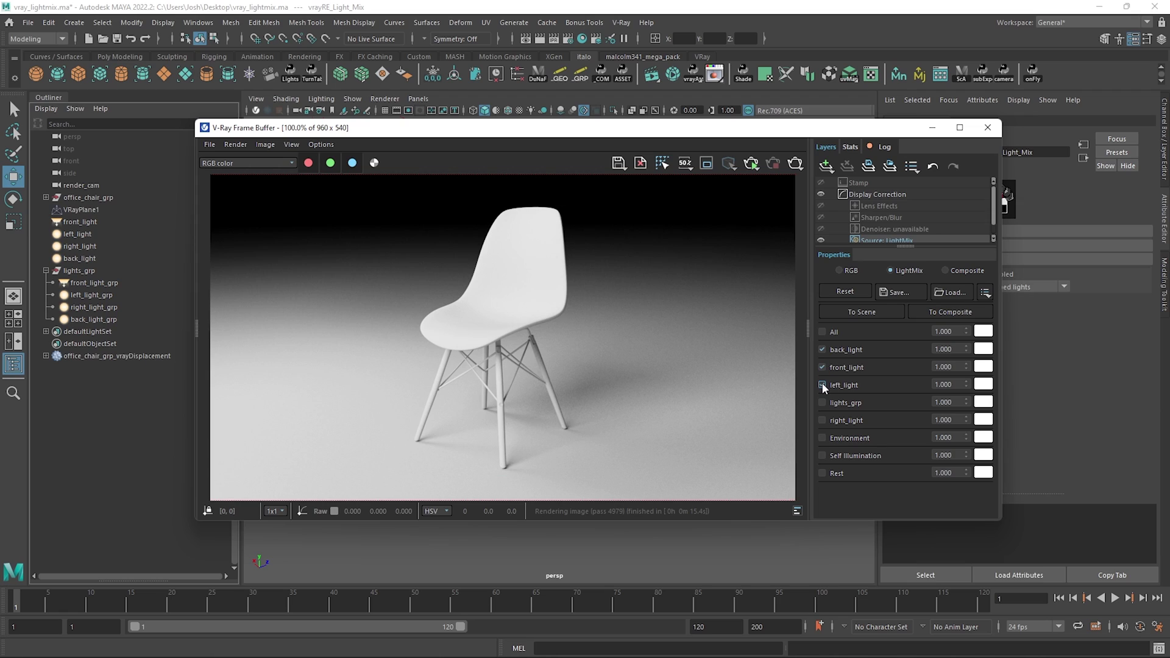
left_click(821, 384)
left_click(821, 366)
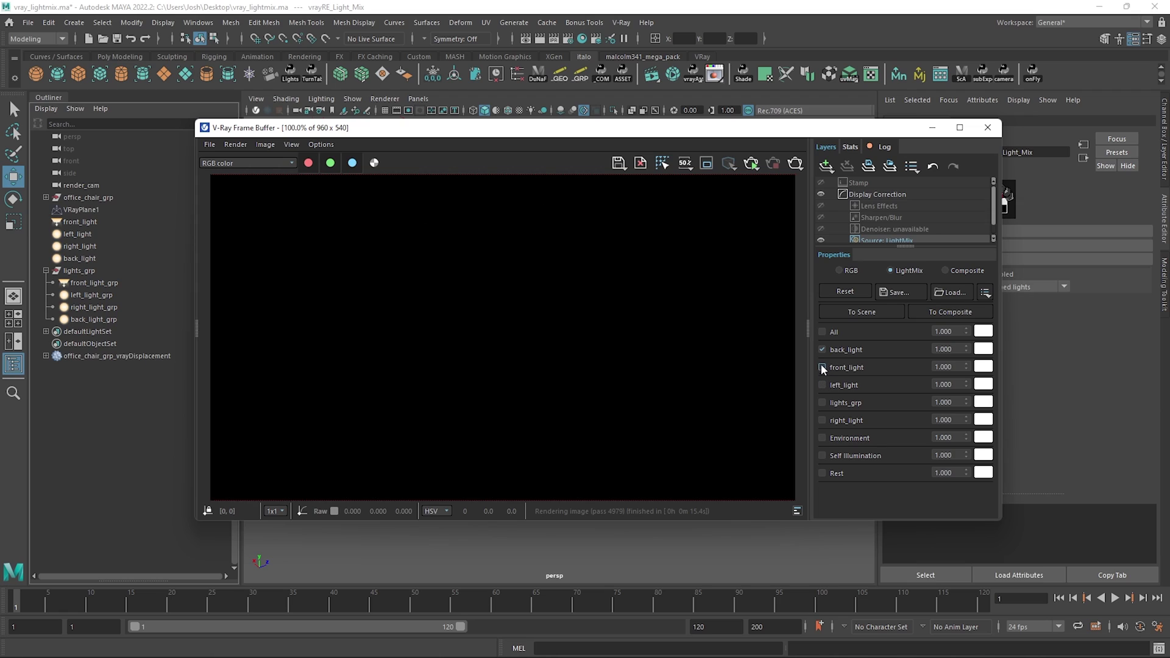
left_click(822, 403)
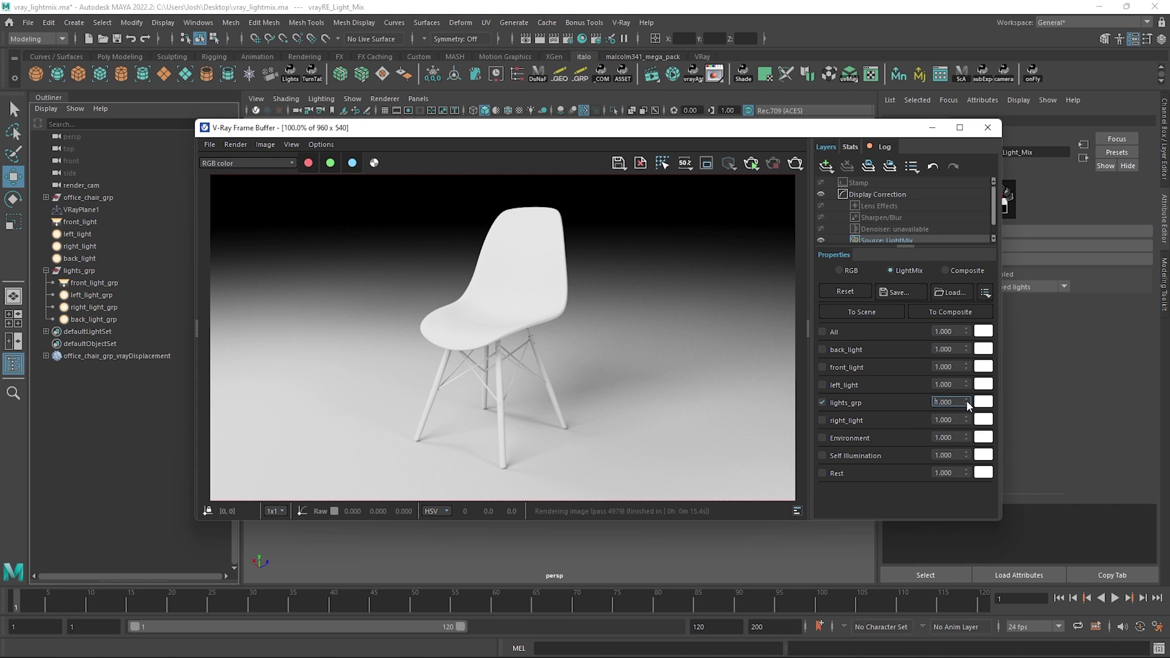
Step: Dim lights_grp to 0.535, give it a saturated yellow-green tint, then uncheck it
left_click_drag(967, 401, 983, 455)
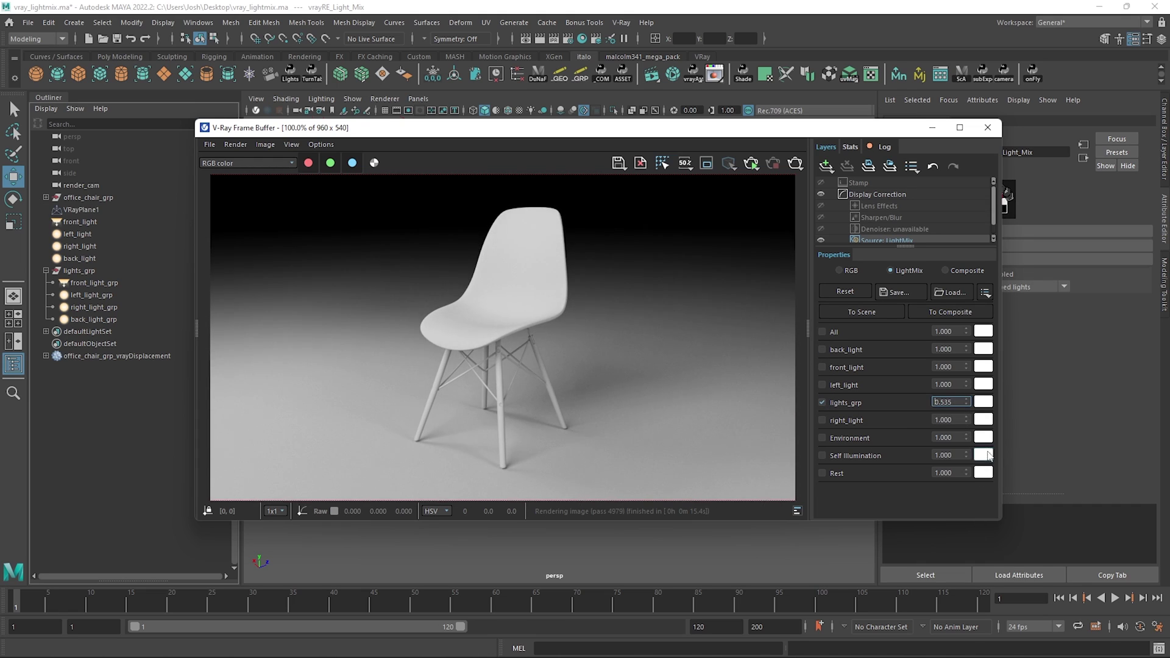
left_click(982, 401)
left_click(803, 418)
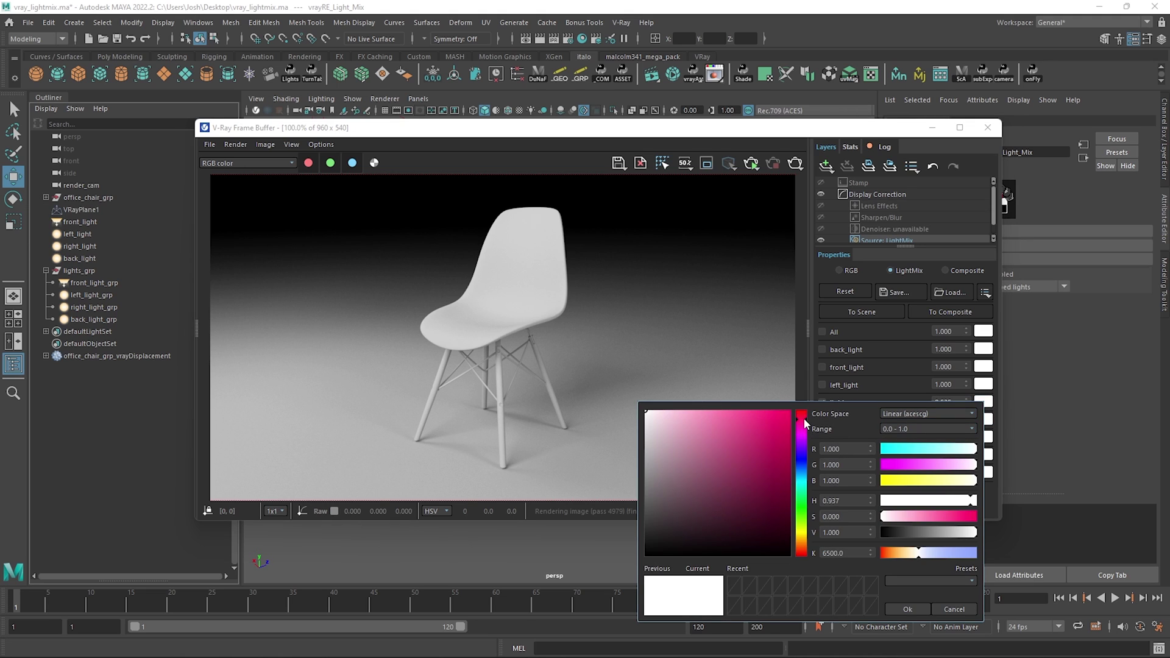
left_click(810, 414)
left_click_drag(827, 419, 828, 534)
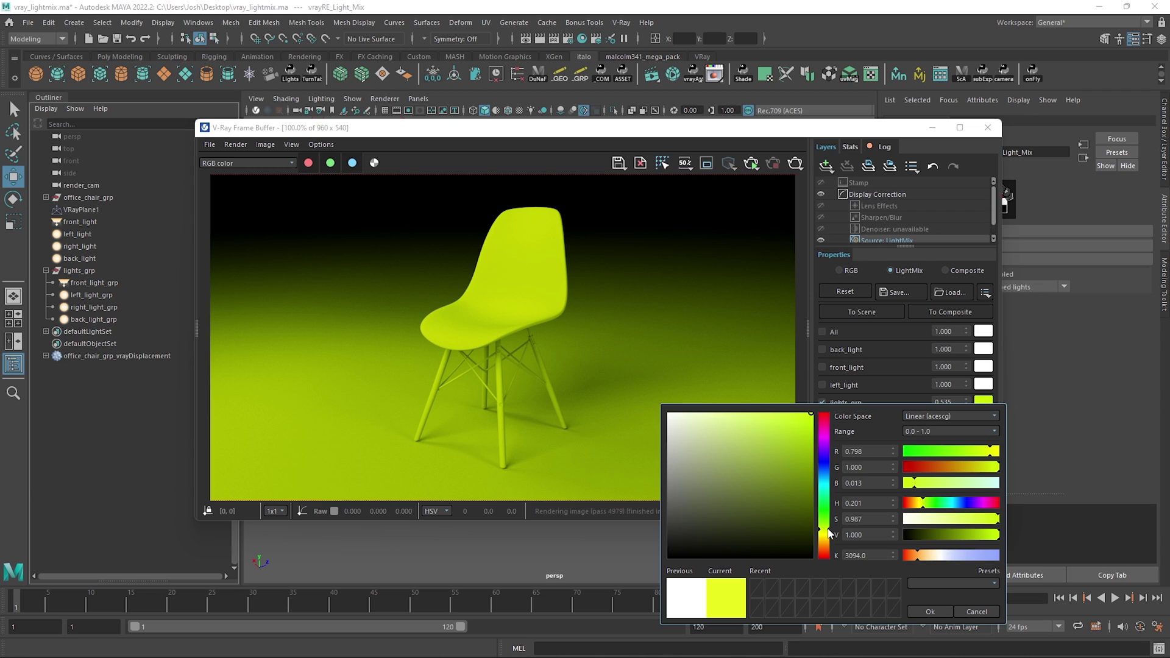
left_click(824, 397)
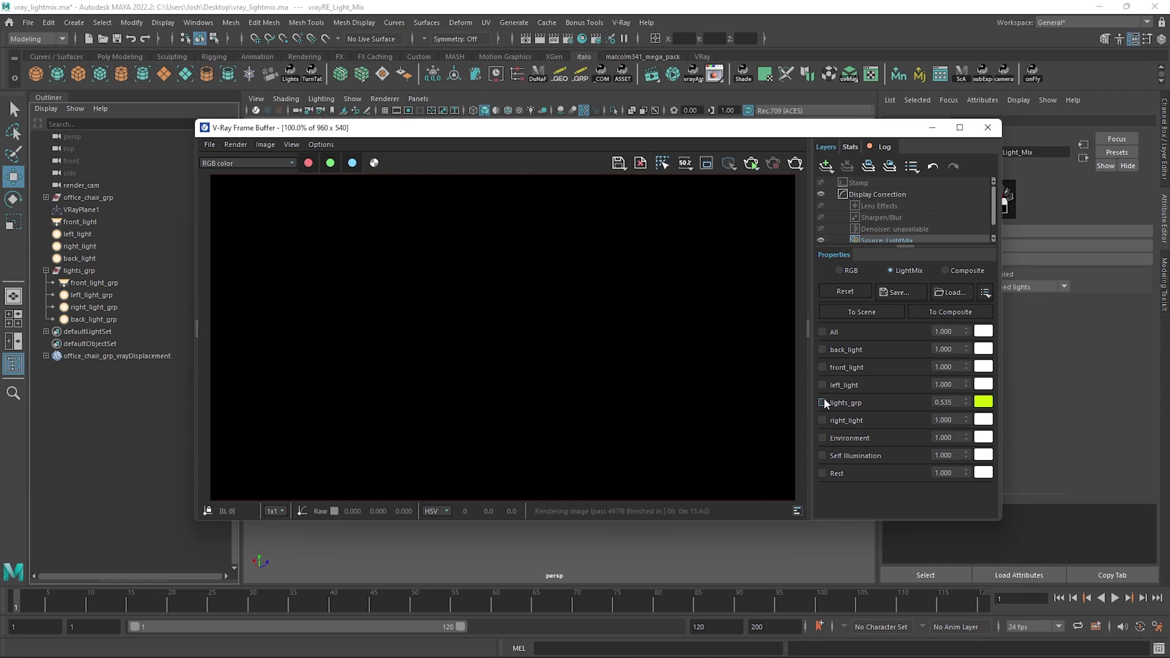
Step: Enable front_light and left_light, raise right_light to 1.675, and tint left_light warm orange
left_click(823, 366)
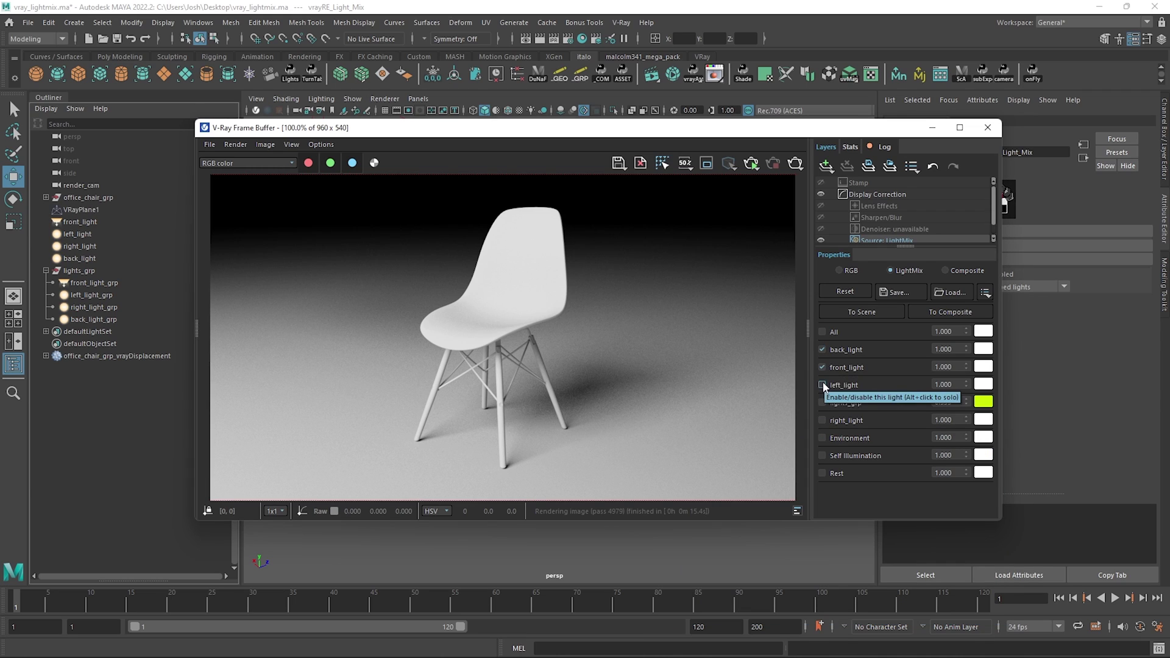
left_click(822, 385)
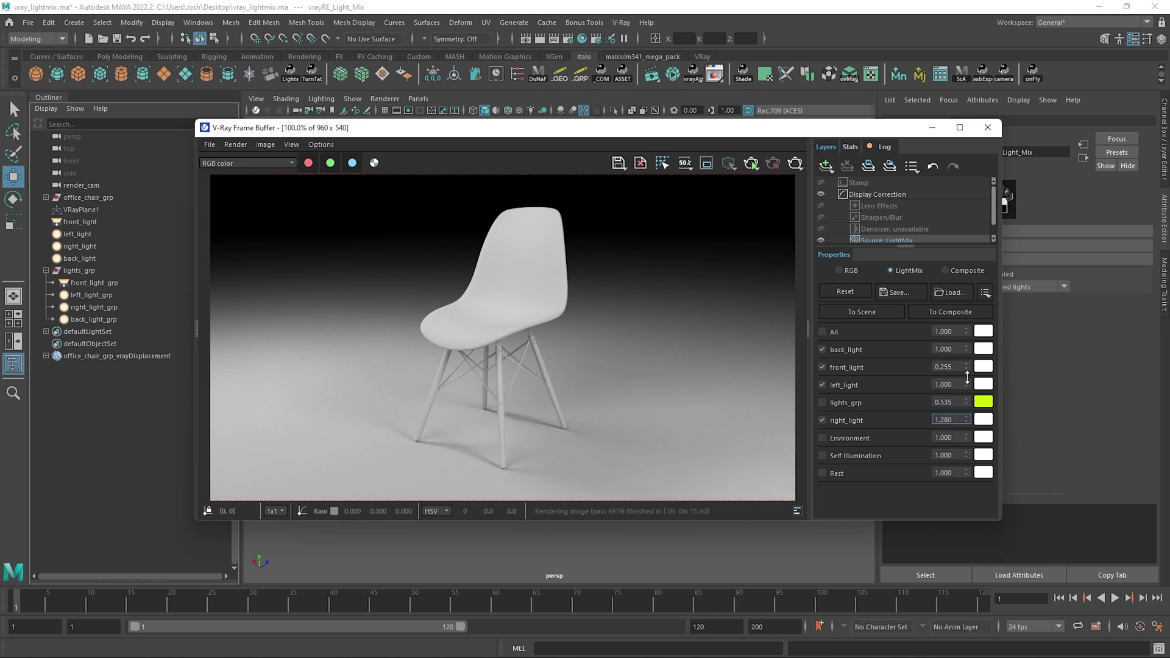
left_click_drag(967, 377, 973, 332)
left_click(983, 419)
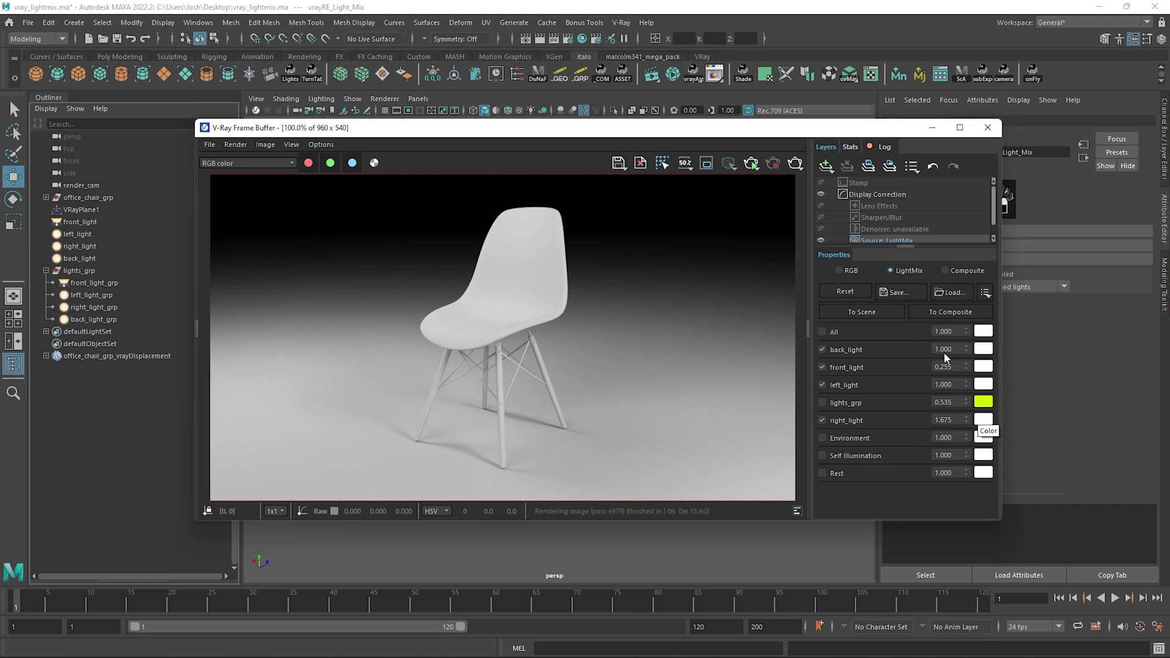
left_click(983, 383)
left_click_drag(800, 438, 800, 529)
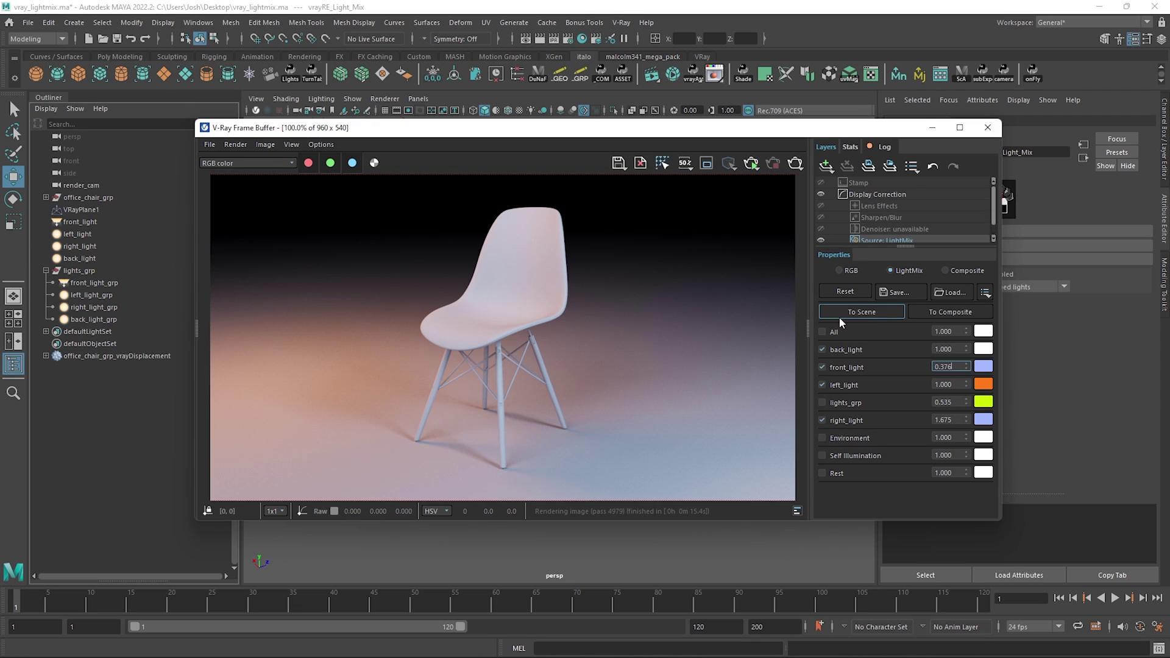
Step: Transfer the LightMix values to the scene lights, confirm with Yes, and close the VFB
left_click(888, 312)
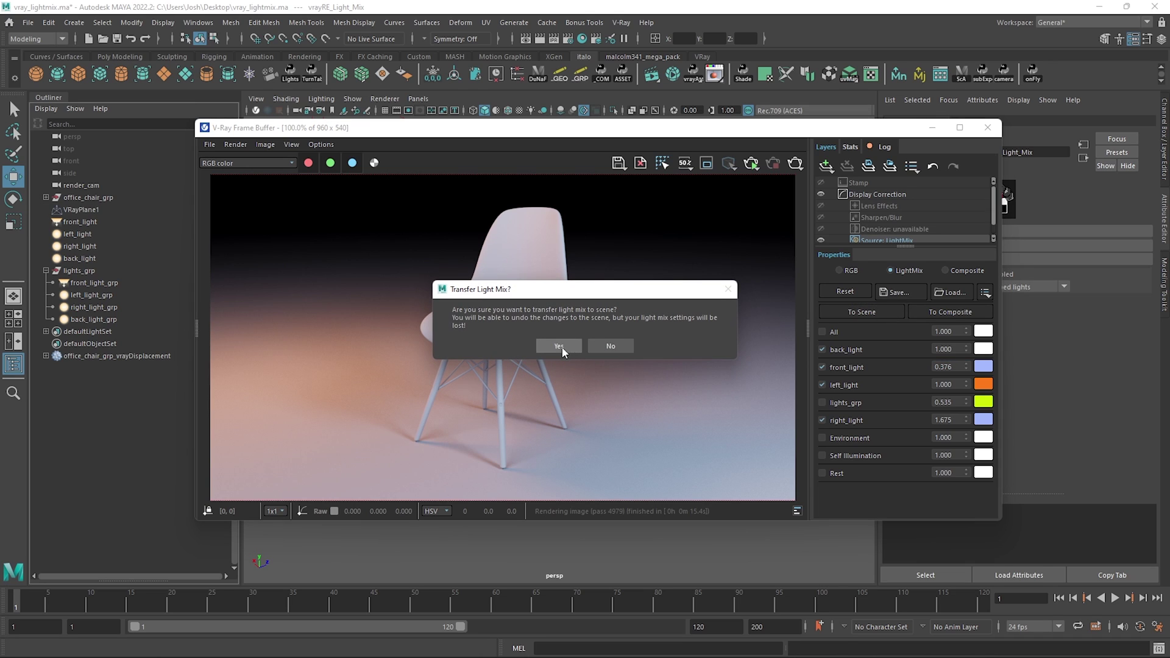
left_click(559, 345)
left_click(988, 128)
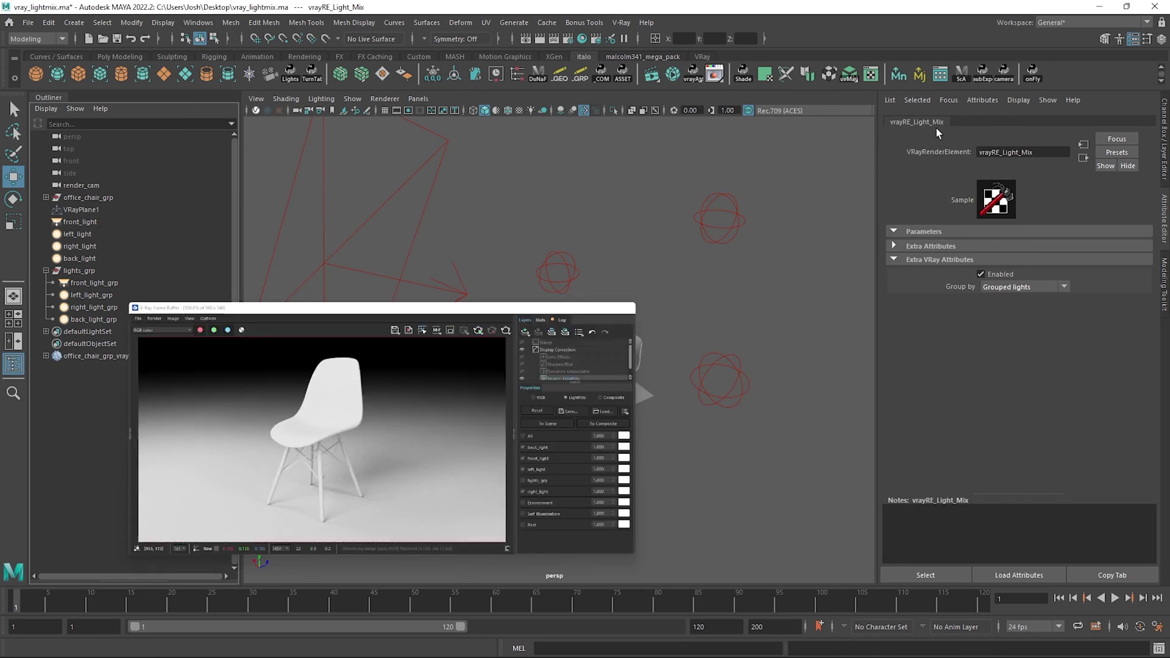
Step: Inspect right_light, left_light, front_light and back_light in the Attribute Editor for their new settings
left_click(706, 378)
left_click(92, 271)
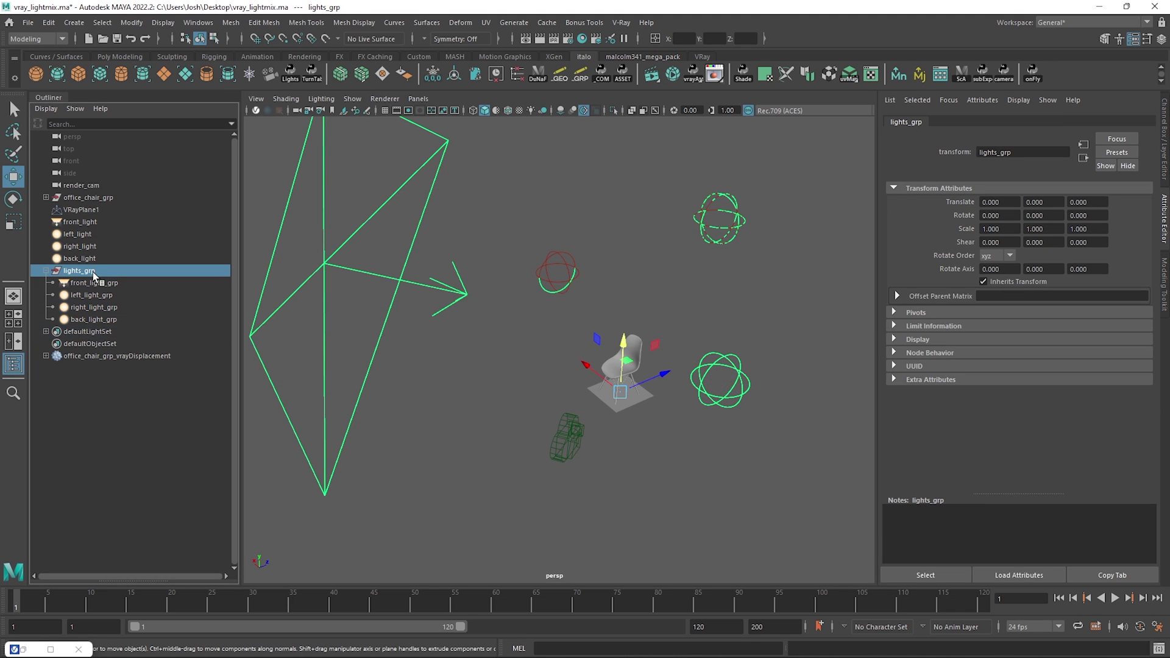
left_click_drag(710, 356, 723, 377)
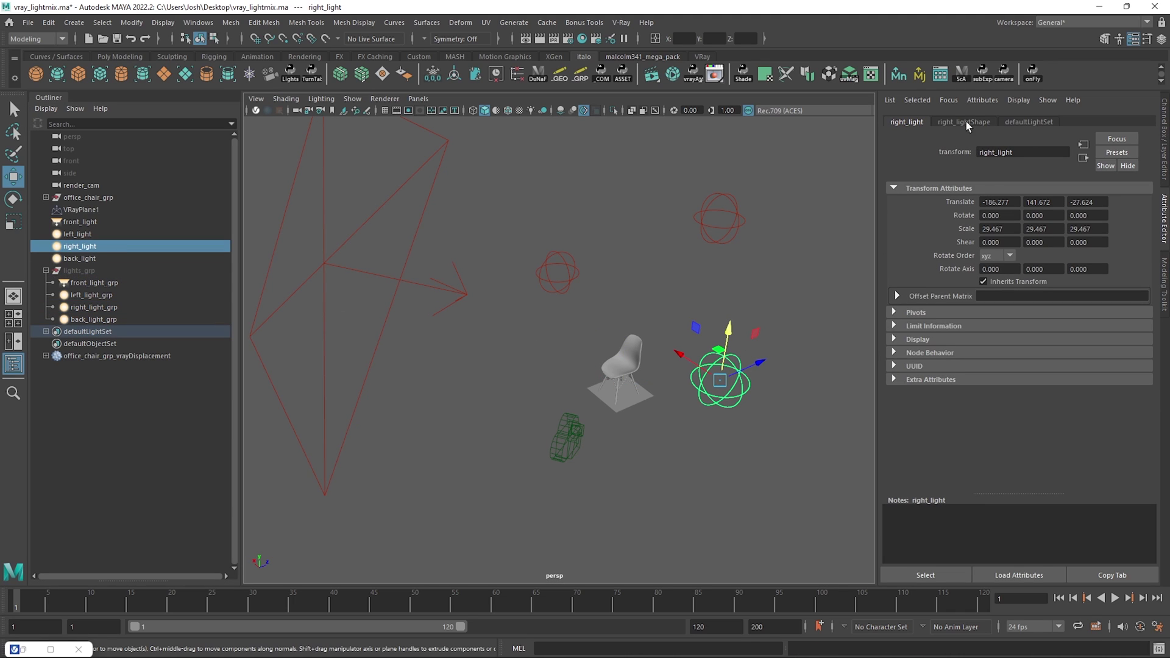
left_click(964, 122)
left_click_drag(561, 265, 560, 275)
left_click_drag(434, 248, 360, 277)
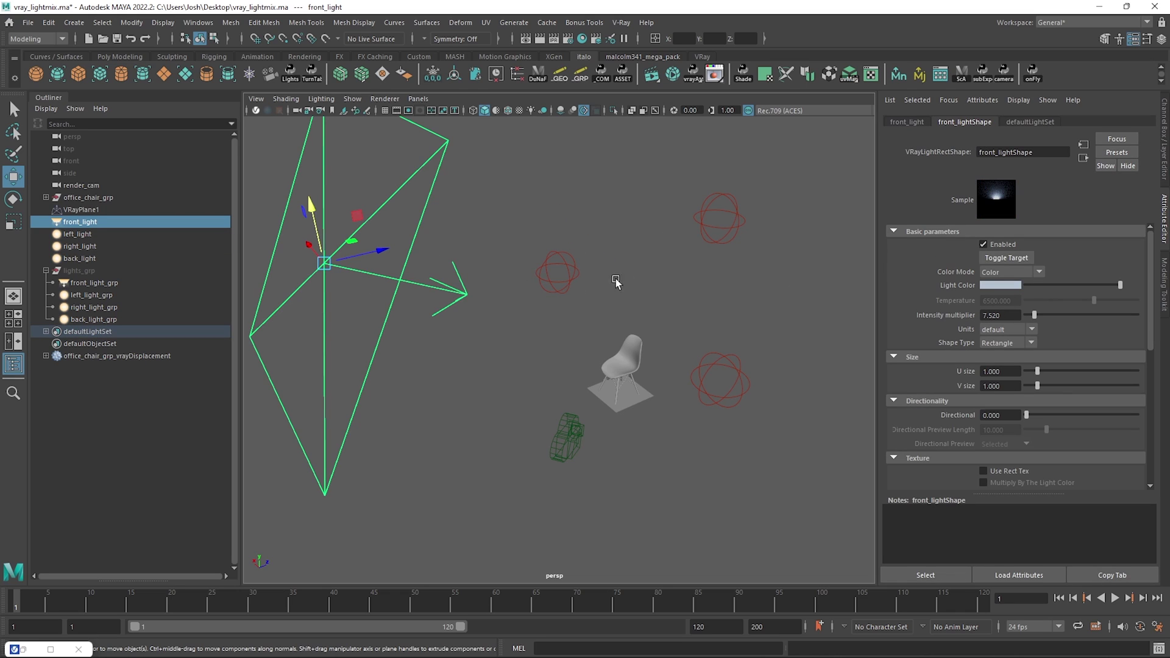
left_click_drag(721, 210, 757, 250)
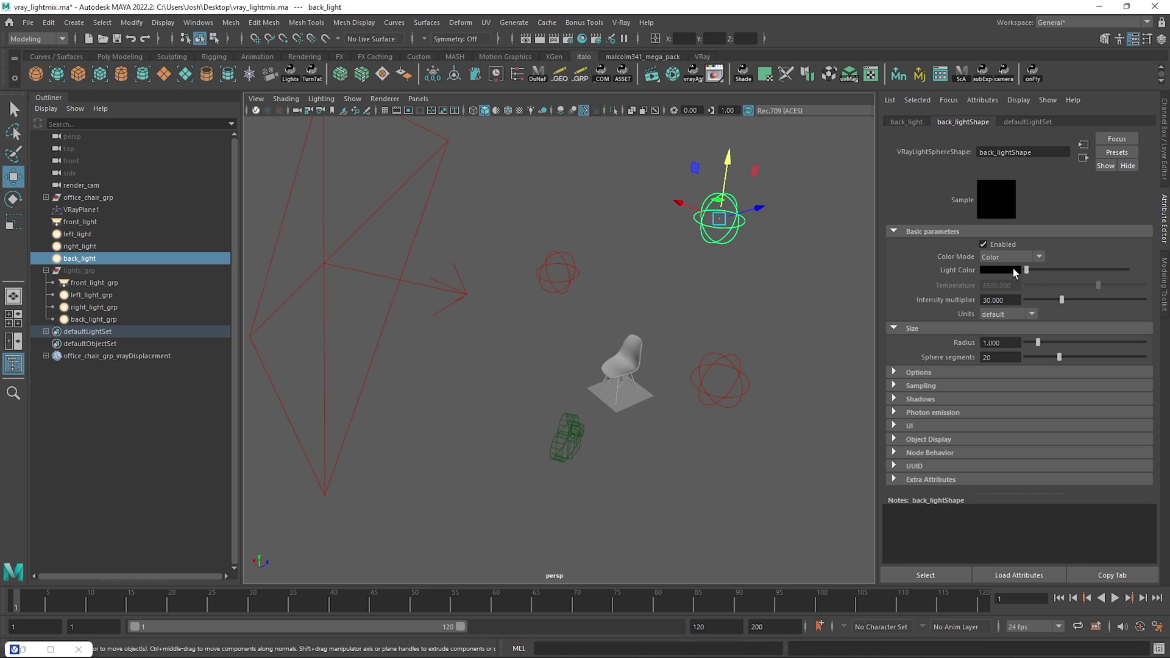
Step: Reopen the VFB from the shelf, re-render the chair, and view the Source: LightMix layer
left_click(714, 76)
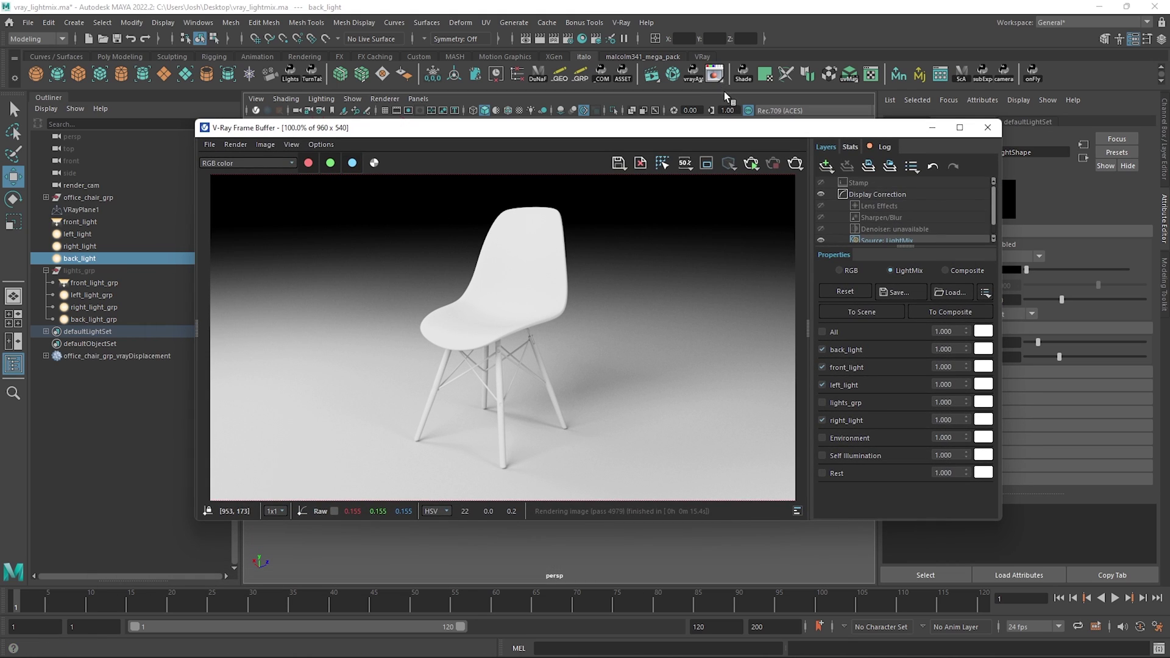
left_click(795, 164)
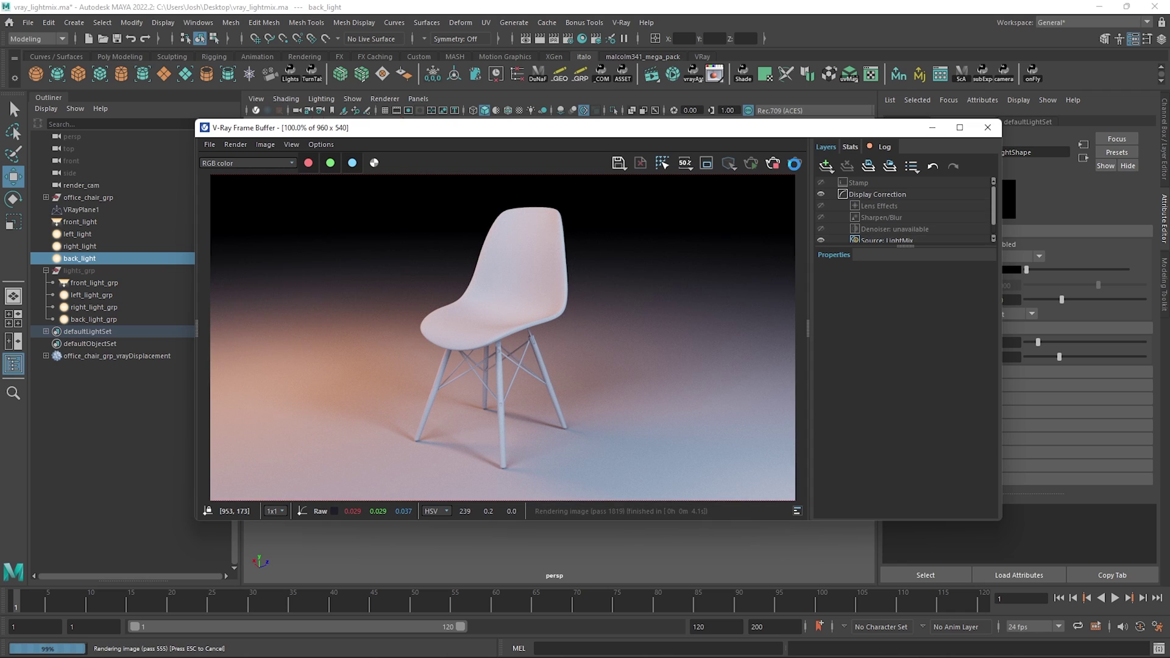
left_click(884, 238)
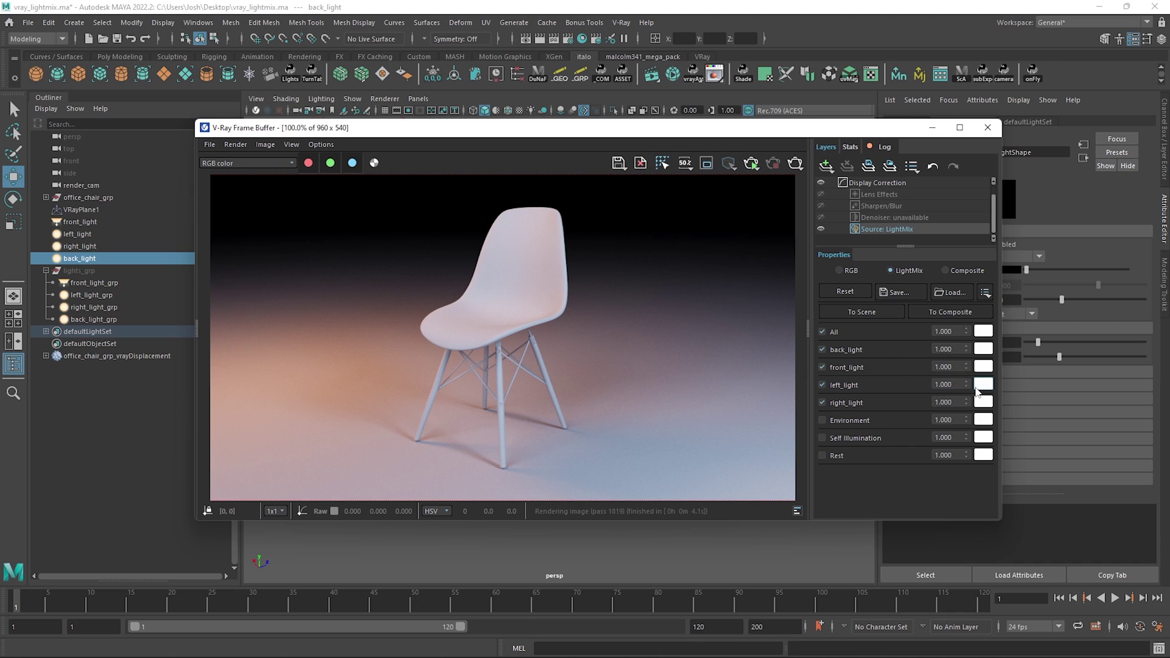
Step: Solo left_light, preview red, blue and cyan tints, cancel to keep white, then toggle All
right_click(983, 391)
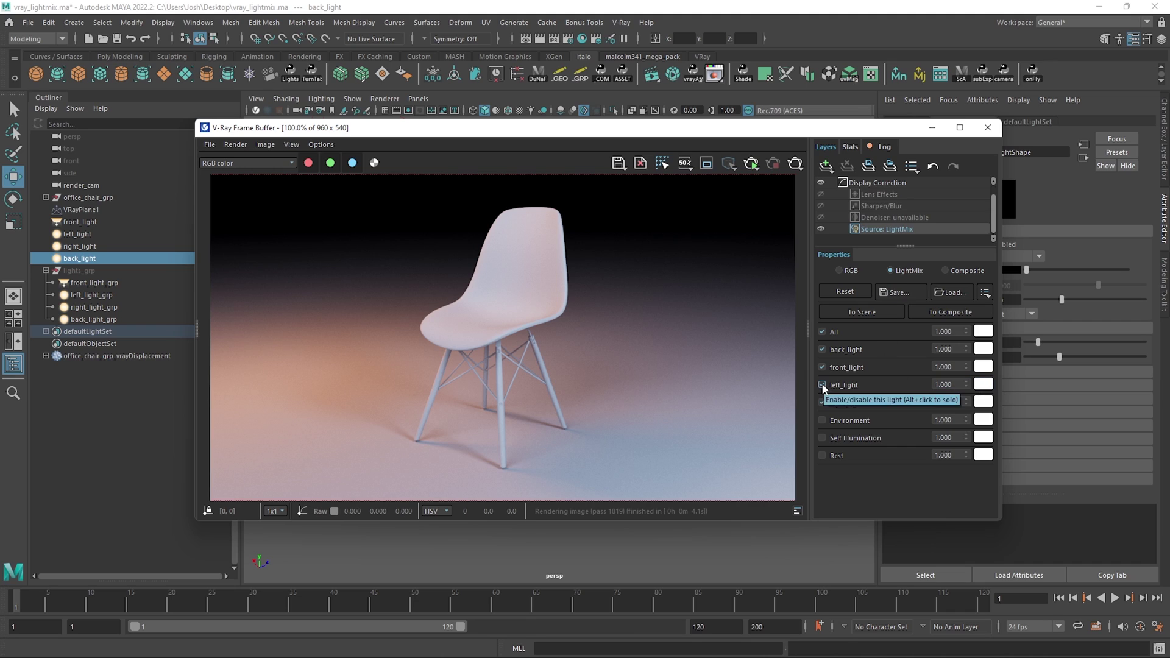
left_click(943, 397)
left_click(983, 383)
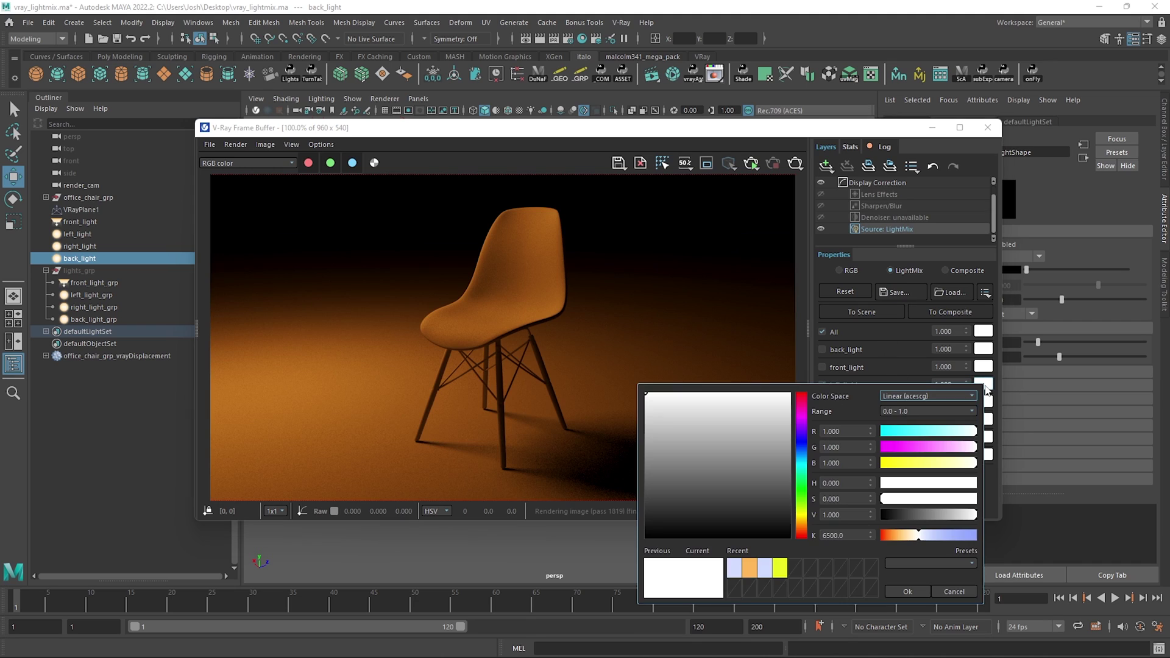
left_click(802, 395)
left_click_drag(801, 394, 800, 450)
left_click_drag(801, 458, 809, 545)
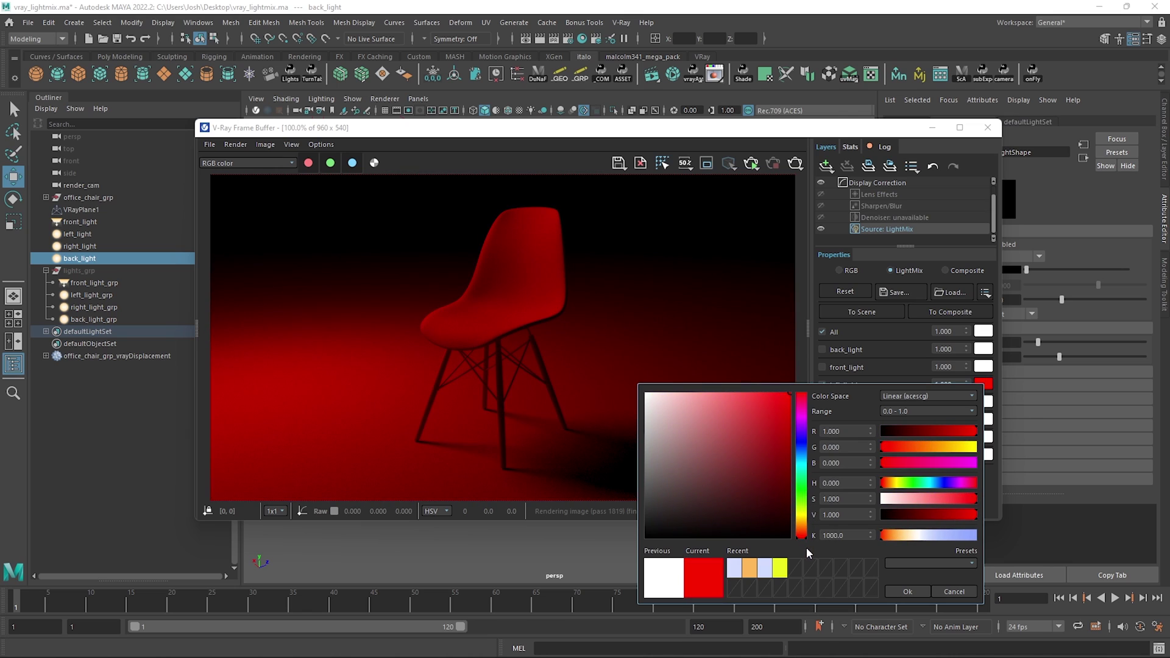
left_click(951, 592)
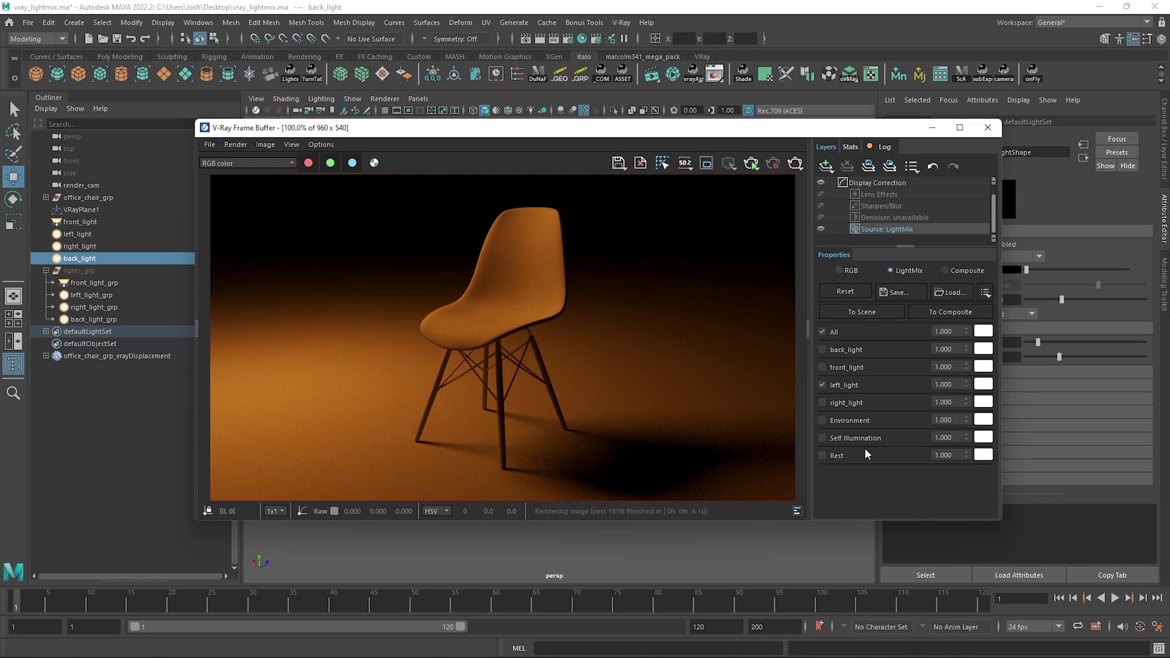
left_click(822, 331)
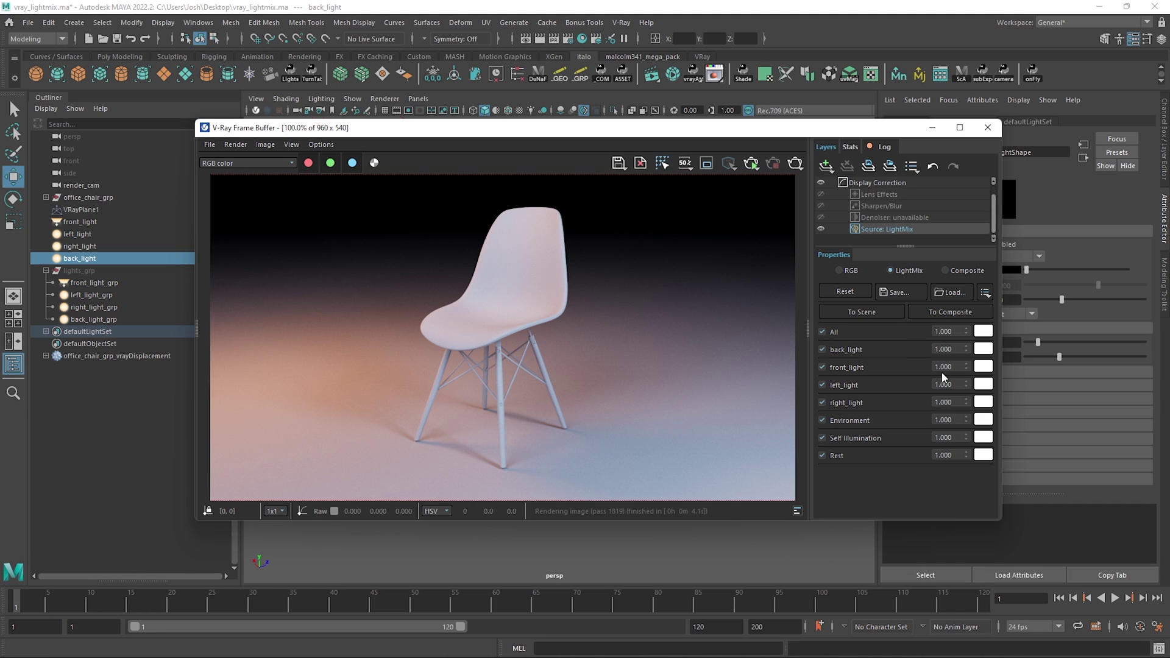
Step: Lower front_light to about 0.061, raise left_light by 1.195, and set right_light to 1.400
left_click_drag(968, 374, 959, 517)
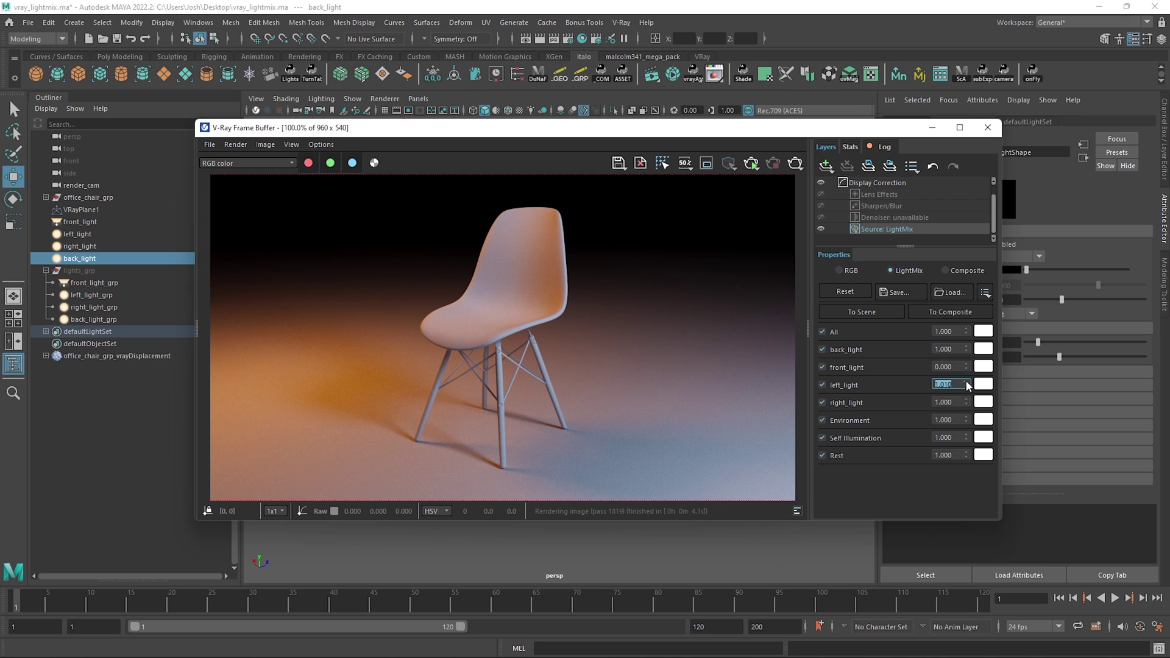
left_click_drag(965, 379, 970, 355)
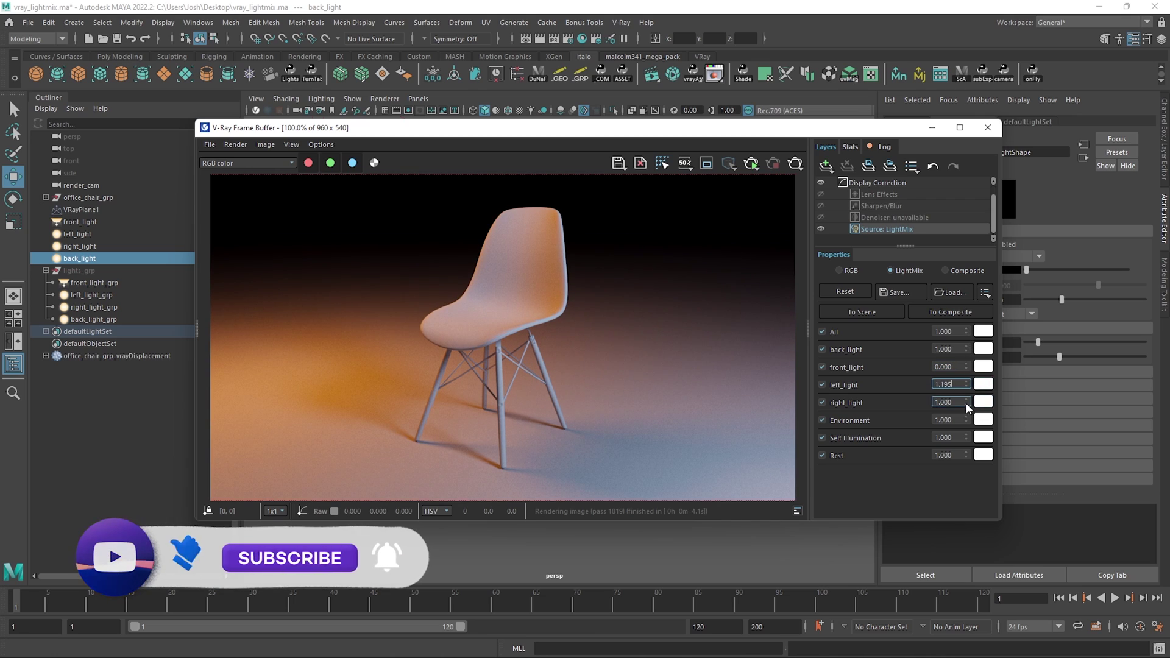
left_click_drag(965, 402, 963, 362)
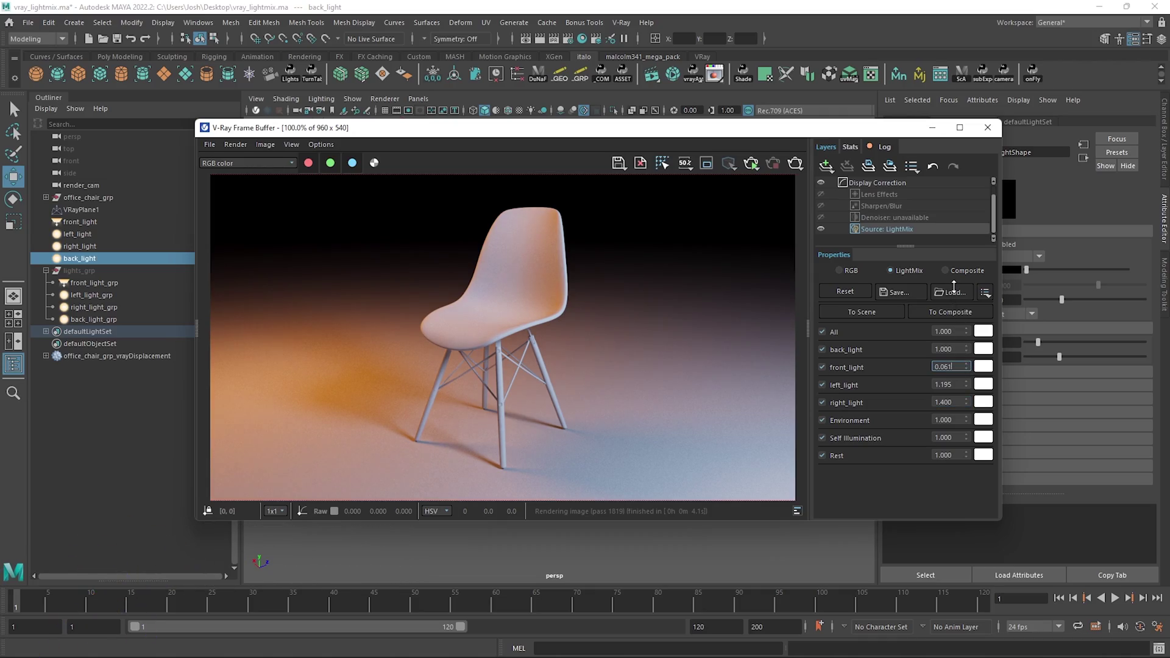